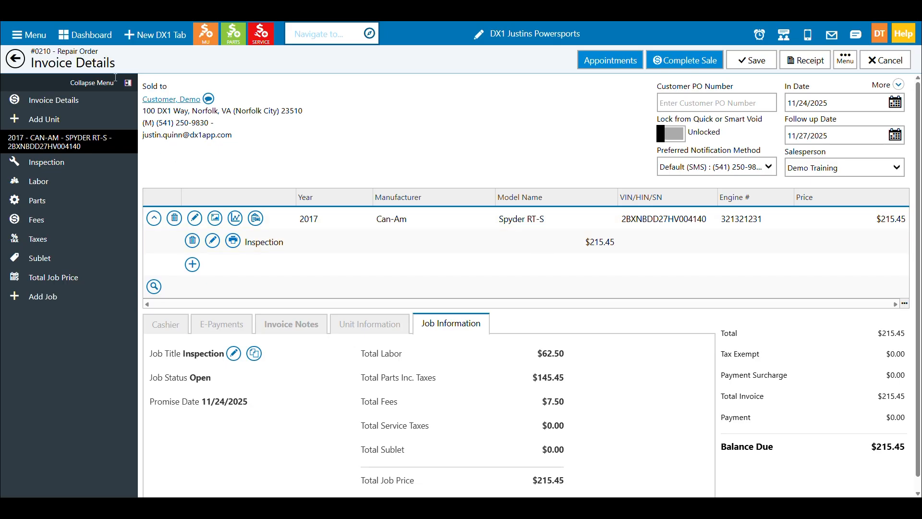
Review the parts, fees and labor sections of the Can-Am Spyder's Inspection job.
{"action": "left_click", "coordinate": [85, 199]}
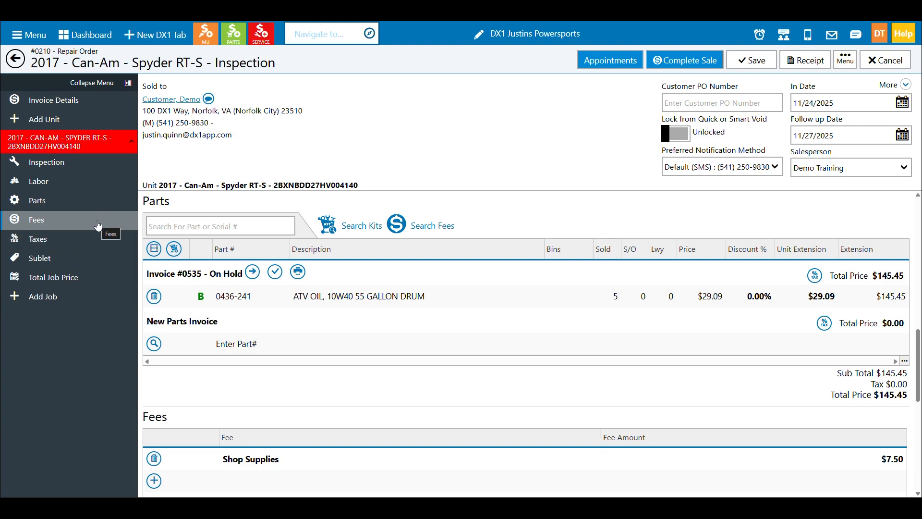
{"action": "left_click", "coordinate": [91, 185]}
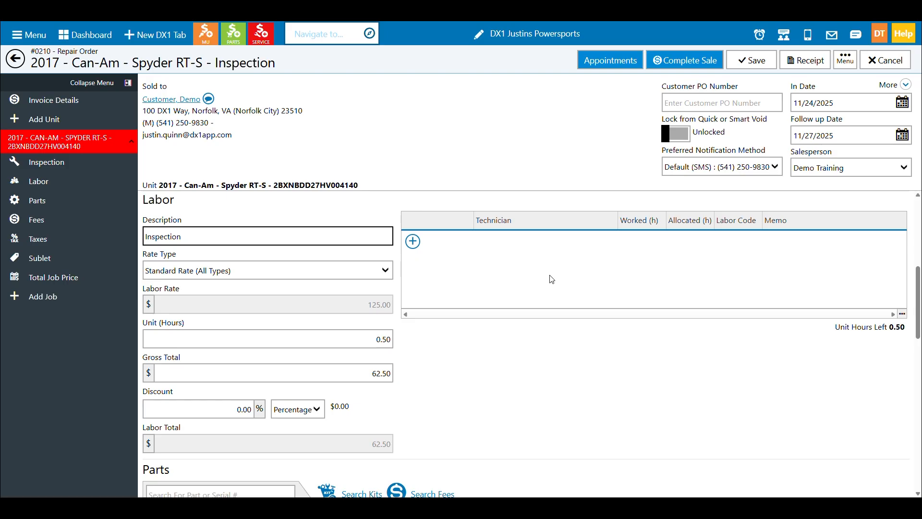
{"action": "left_click", "coordinate": [87, 205]}
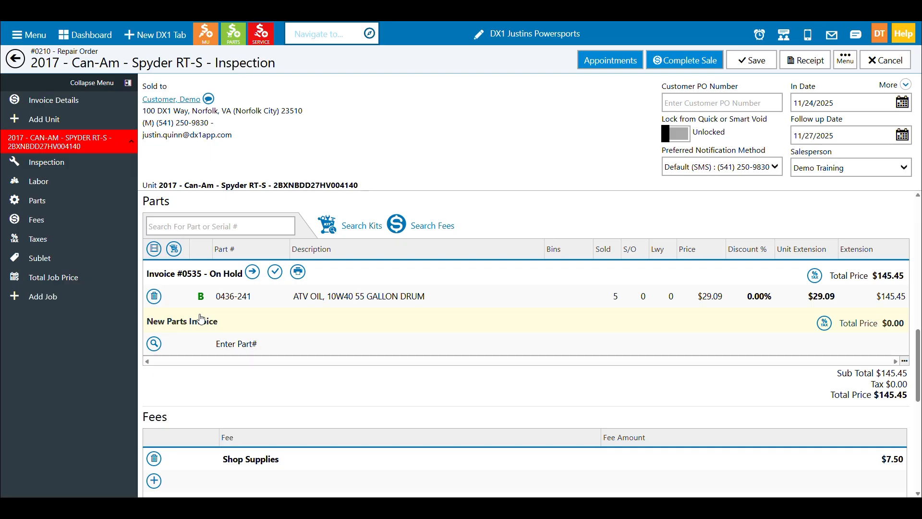
Record a cash payment of $215.45 in the repair order's cashier section.
{"action": "left_click", "coordinate": [91, 102]}
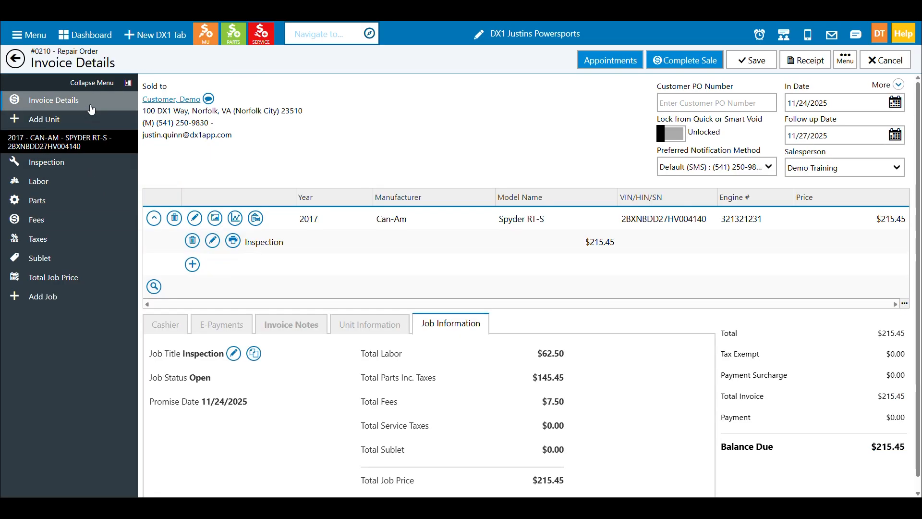
{"action": "left_click", "coordinate": [178, 329]}
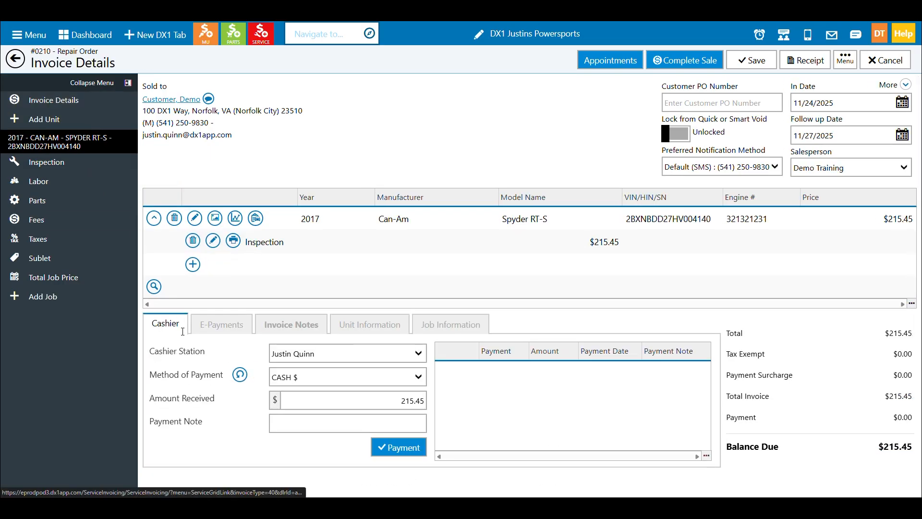
{"action": "left_click", "coordinate": [388, 448]}
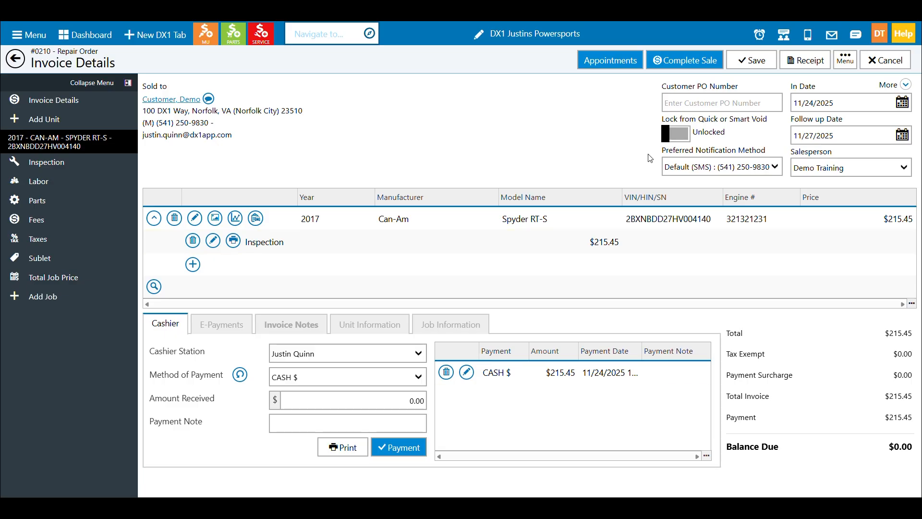
Try to complete the repair order's sale, review the listed conditions, and dismiss the notice.
{"action": "left_click", "coordinate": [688, 65]}
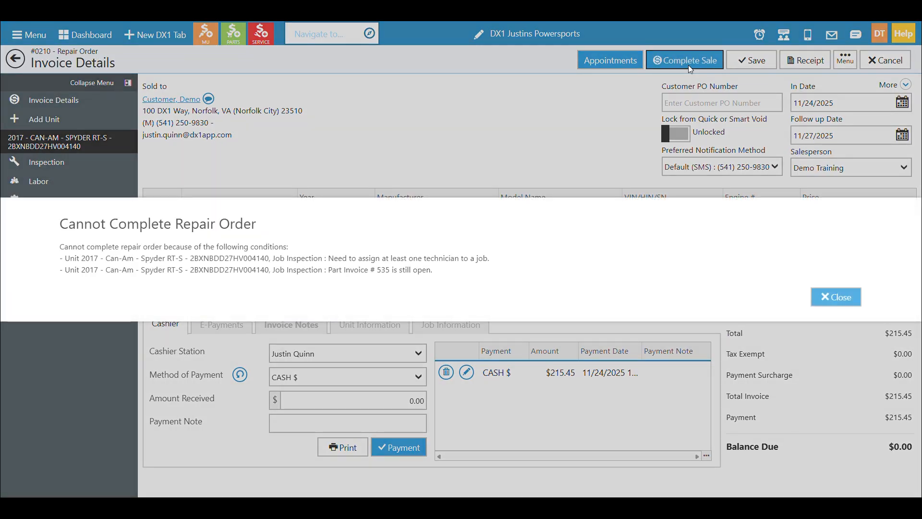
{"action": "triple_click", "coordinate": [310, 261]}
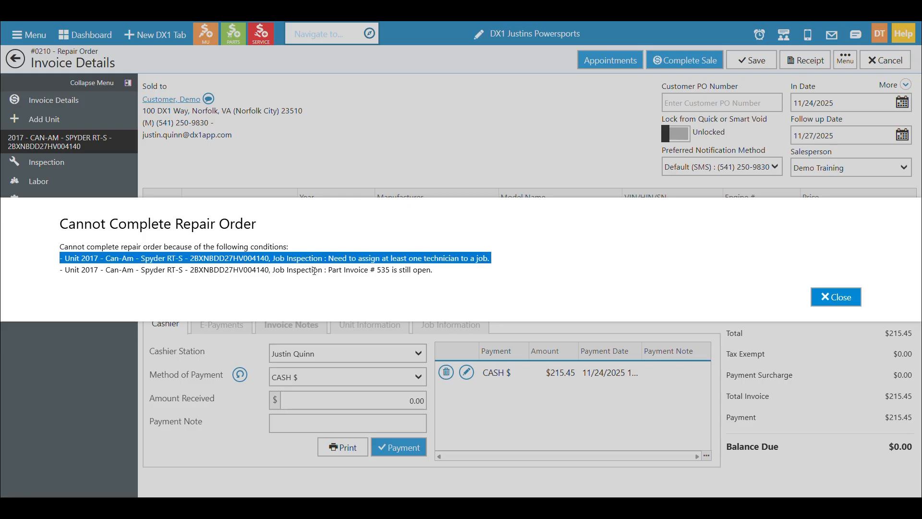
{"action": "triple_click", "coordinate": [313, 270]}
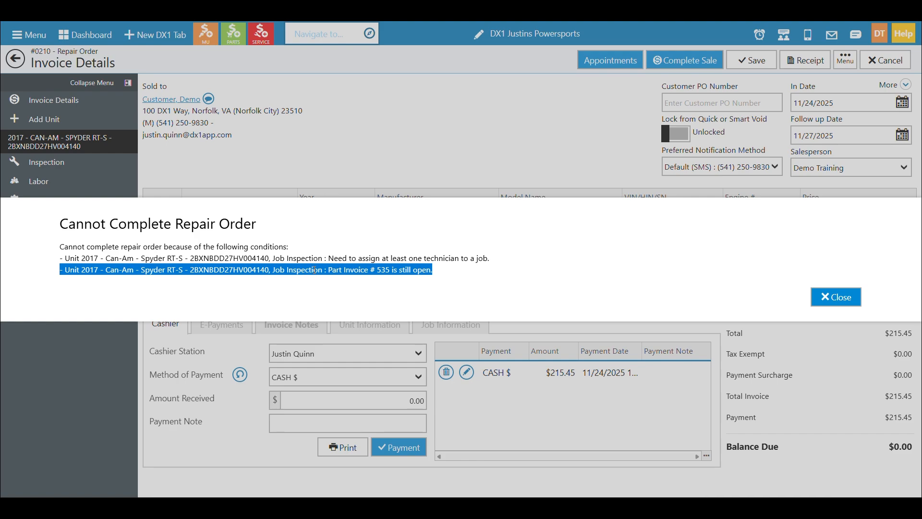
{"action": "left_click", "coordinate": [836, 302]}
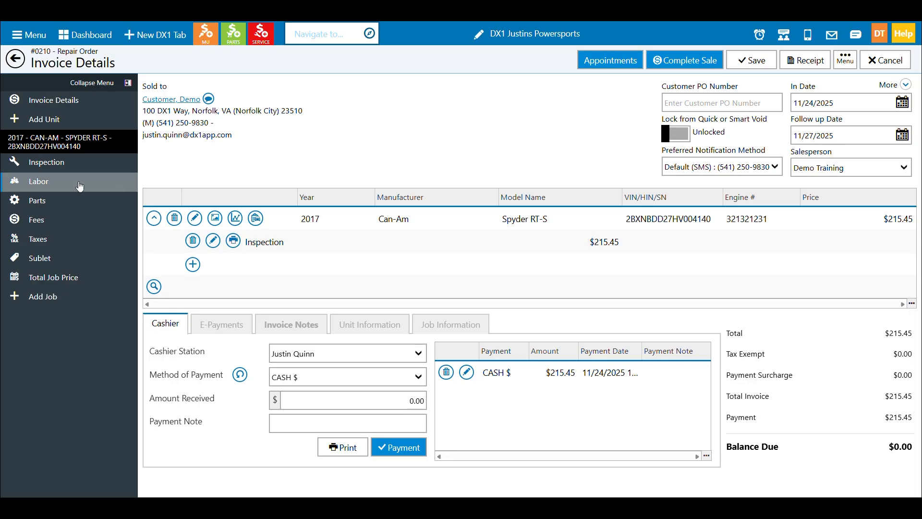
Add a technician to the Inspection job's labor and set the worked time to 0.5 hours.
{"action": "left_click", "coordinate": [79, 181]}
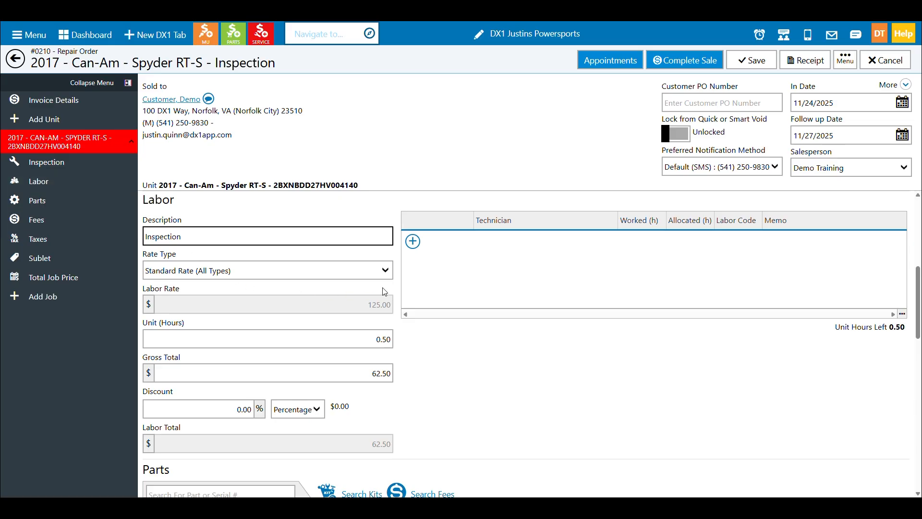
{"action": "left_click", "coordinate": [414, 244]}
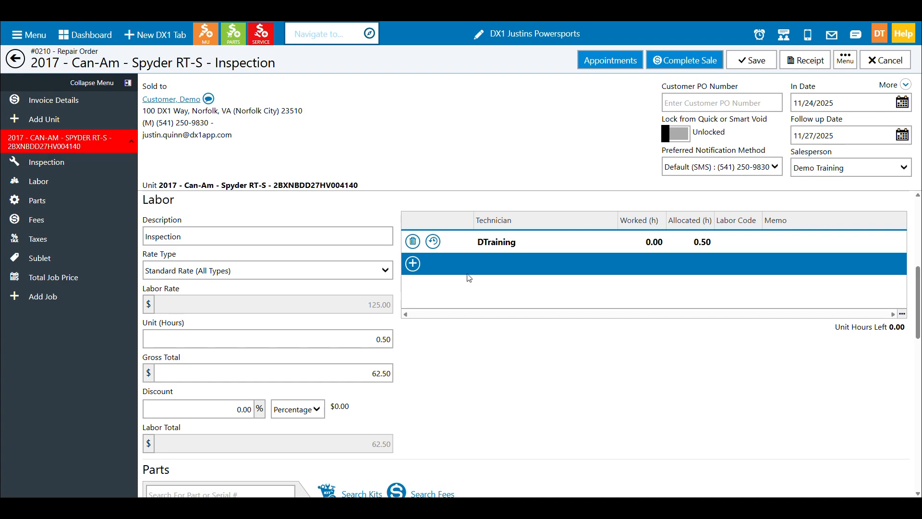
{"action": "left_click", "coordinate": [654, 245]}
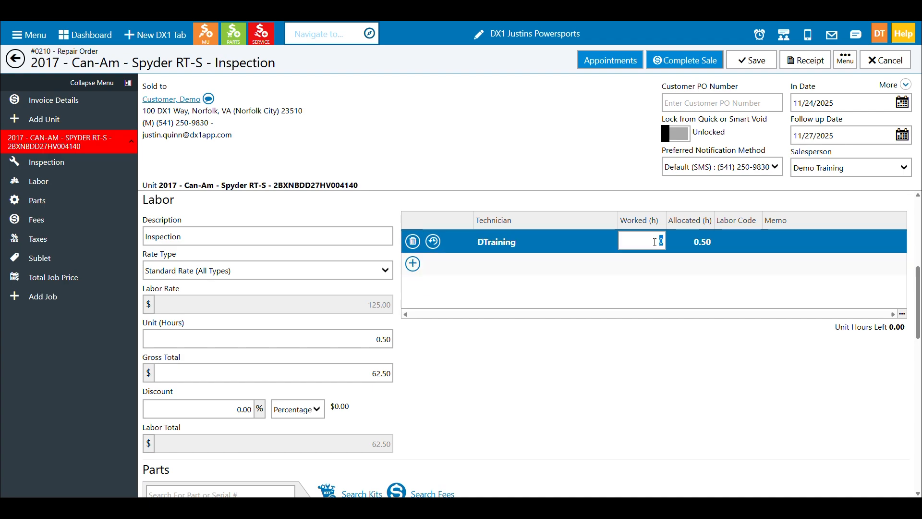
{"action": "type", "text": ".5"}
{"action": "key", "text": "Tab"}
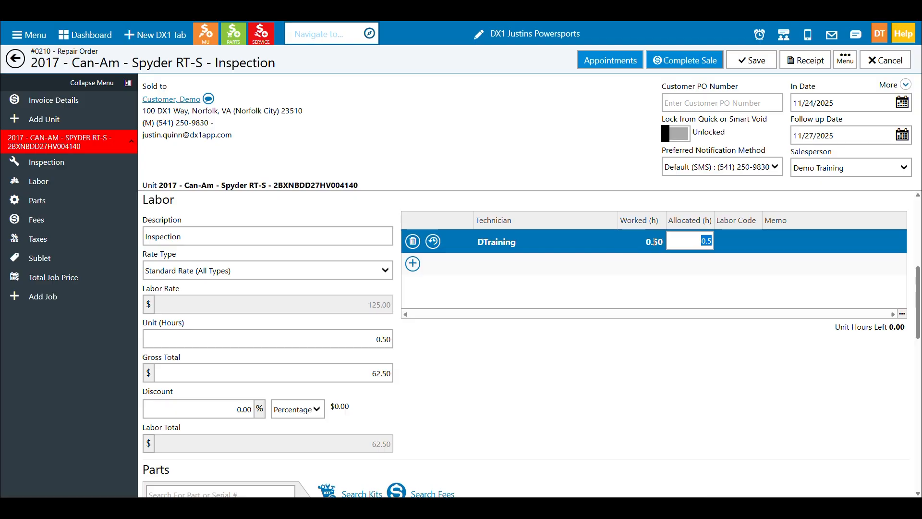
{"action": "key", "text": "Tab"}
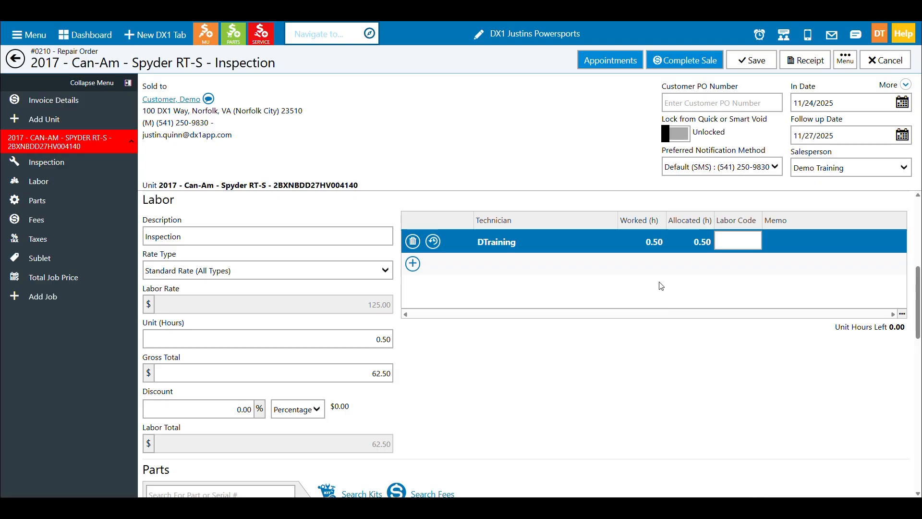
Finalize the Inspection job's on-hold parts invoice, saving the repair order changes.
{"action": "left_click", "coordinate": [78, 207]}
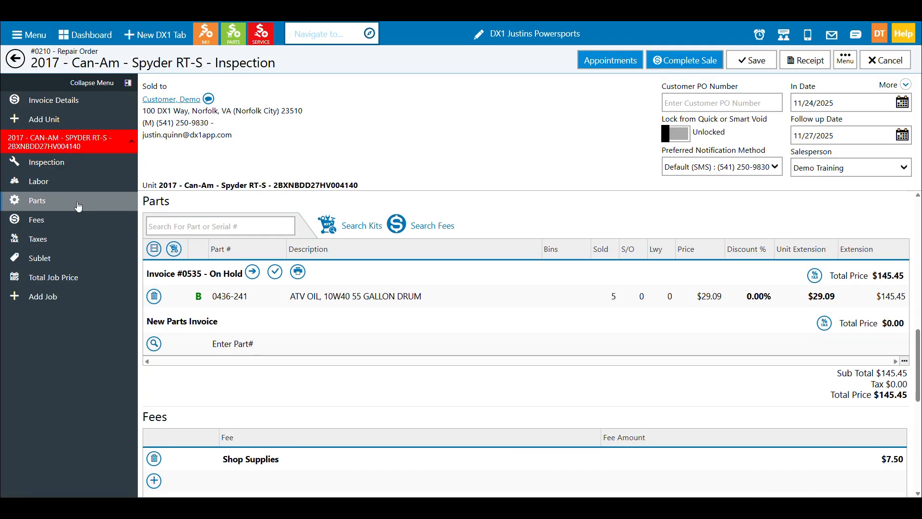
{"action": "left_click", "coordinate": [275, 272]}
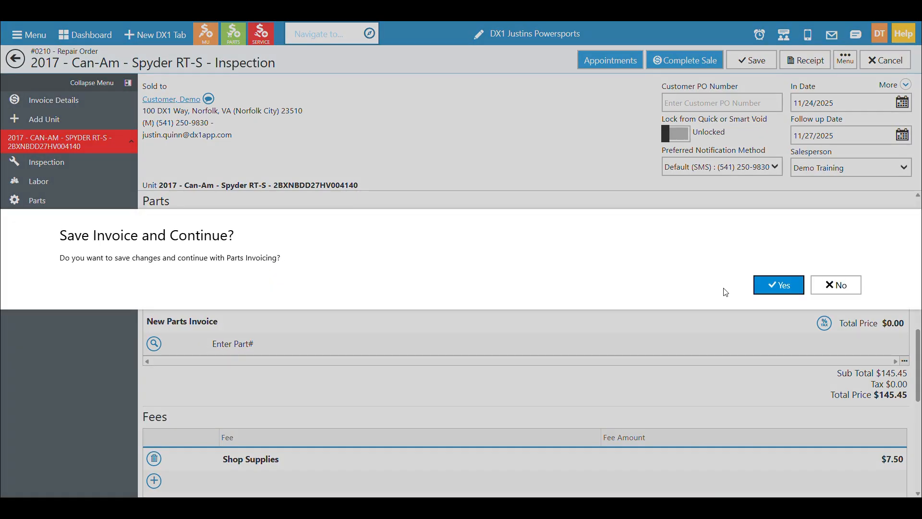
{"action": "left_click", "coordinate": [777, 287]}
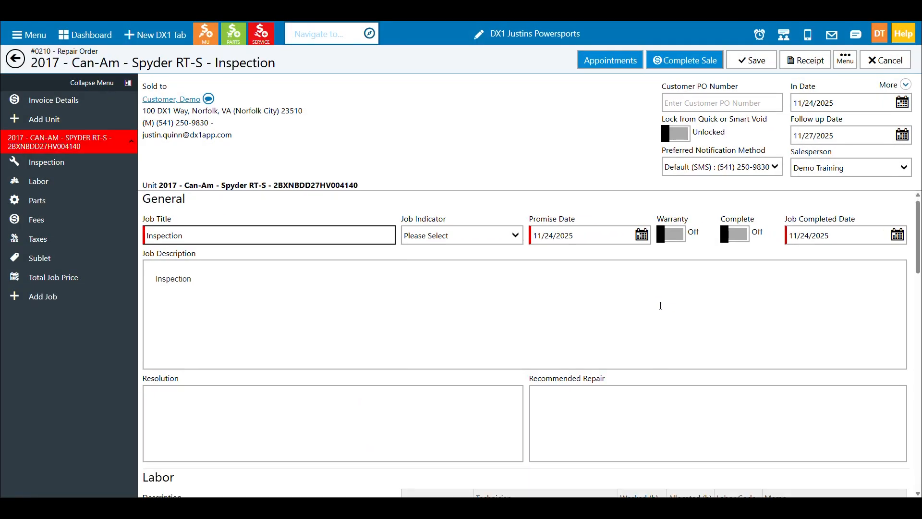
Mark the Inspection job as complete in its general details and save the repair order.
{"action": "left_click", "coordinate": [96, 207]}
{"action": "left_click", "coordinate": [95, 193]}
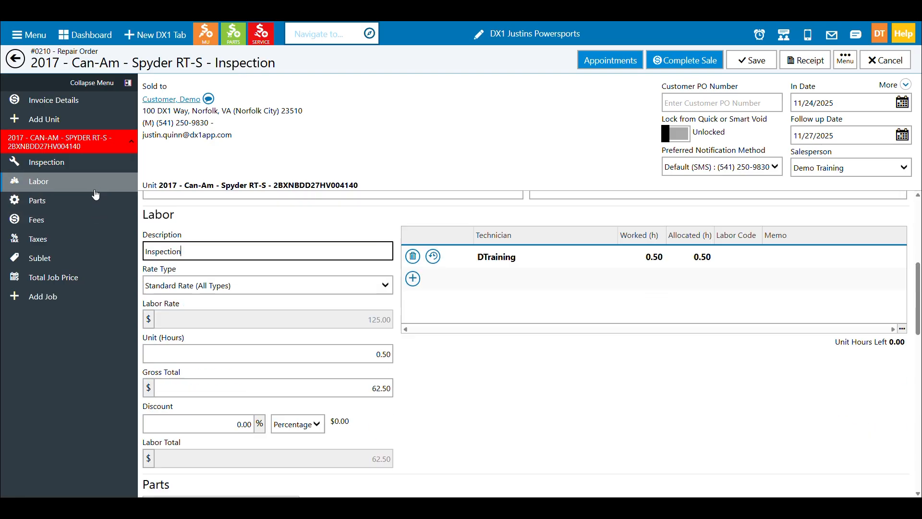
{"action": "left_click", "coordinate": [87, 163]}
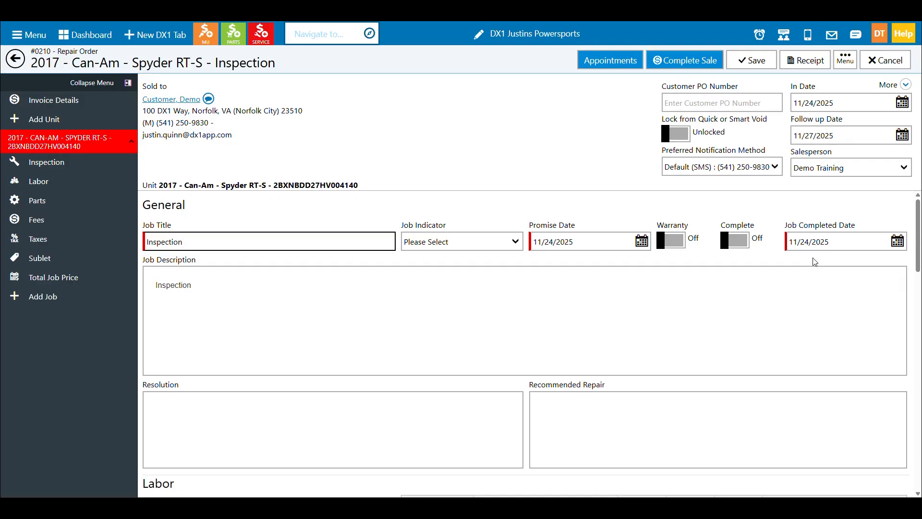
{"action": "left_click", "coordinate": [737, 243]}
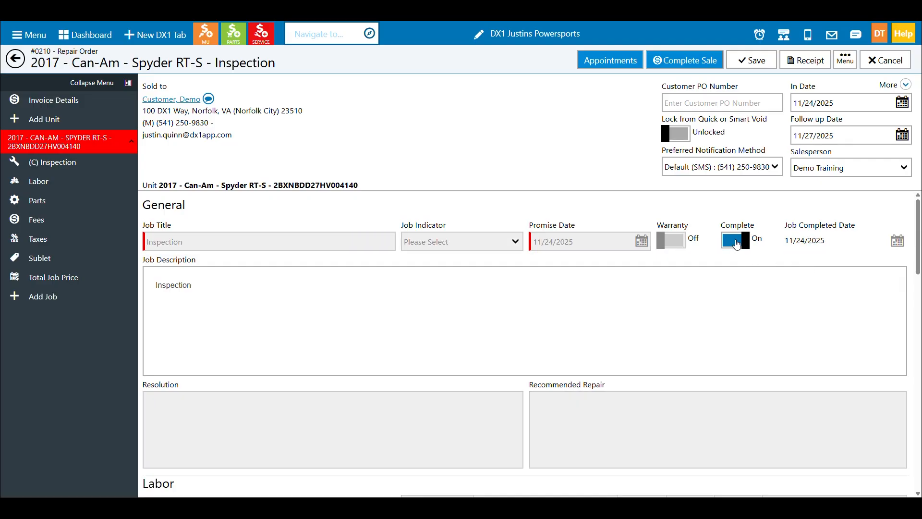
{"action": "left_click", "coordinate": [752, 62]}
Return to the repair orders list, reset its grid layout, and expand the Can-Am repair order.
{"action": "left_click", "coordinate": [16, 59]}
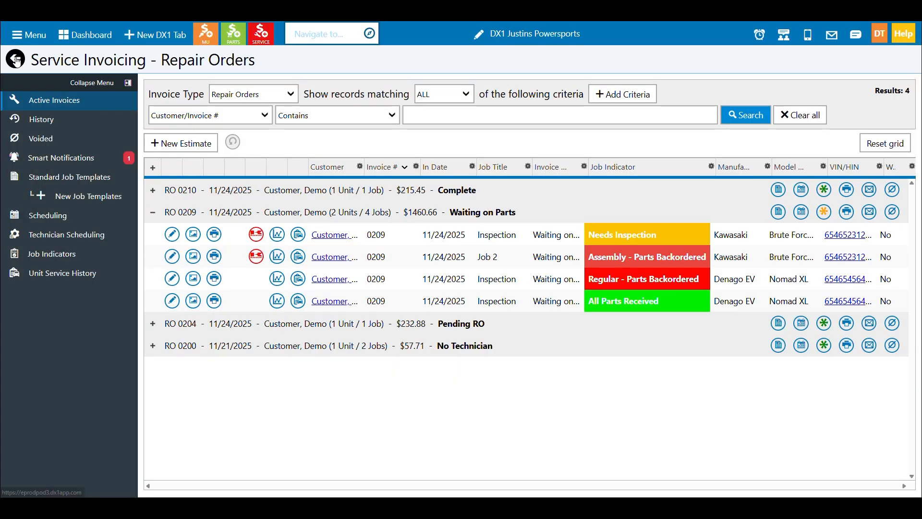
{"action": "left_click", "coordinate": [152, 190]}
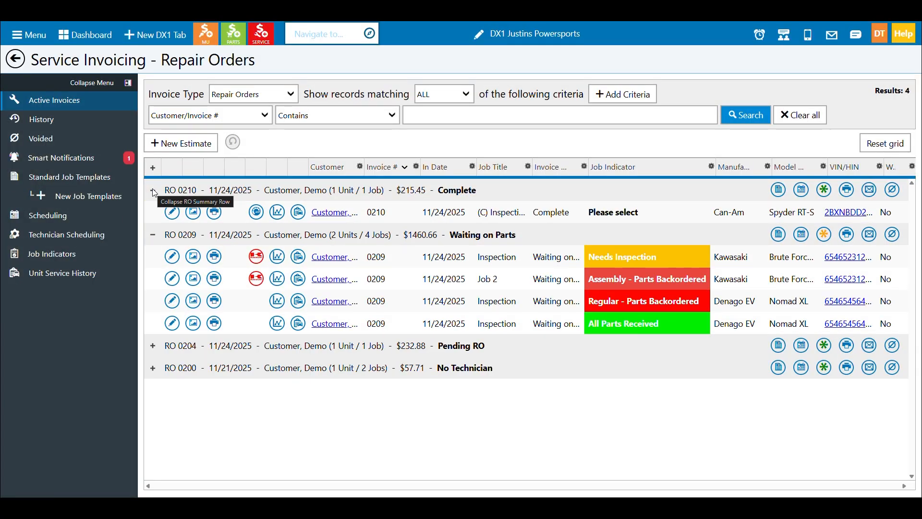
{"action": "left_click_drag", "start_coordinate": [530, 167], "coordinate": [618, 177]}
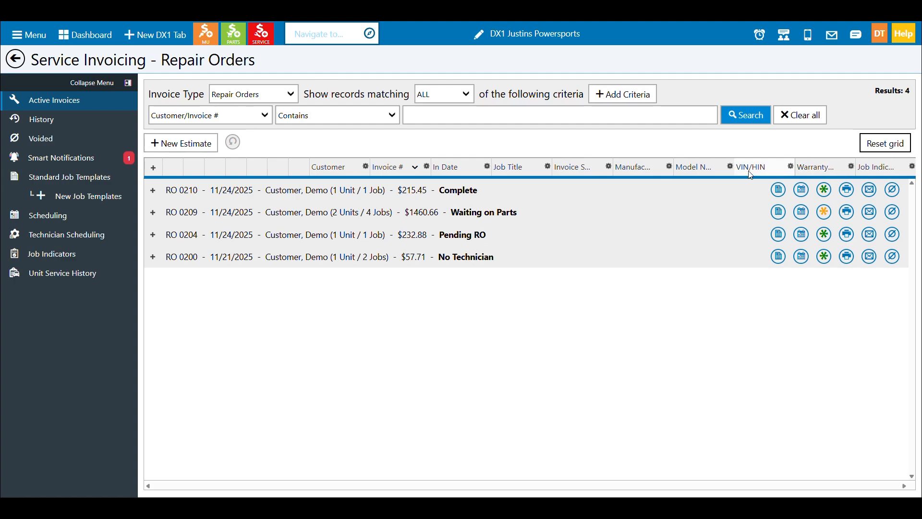
{"action": "left_click", "coordinate": [154, 191]}
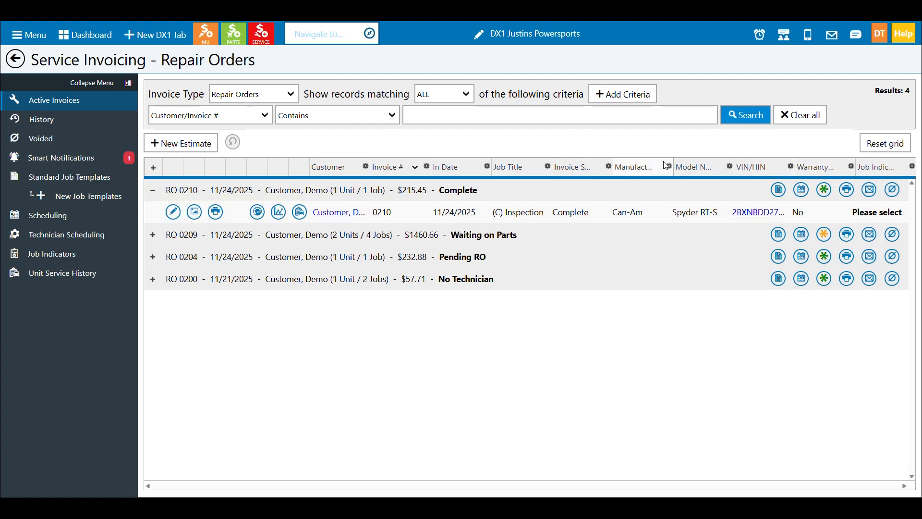
Choose Job Complete and Job Completed Date as columns to show in the repair orders grid.
{"action": "left_click", "coordinate": [669, 169]}
{"action": "left_click", "coordinate": [667, 207]}
{"action": "scroll", "coordinate": [561, 331], "scroll_direction": "down", "scroll_amount": 10}
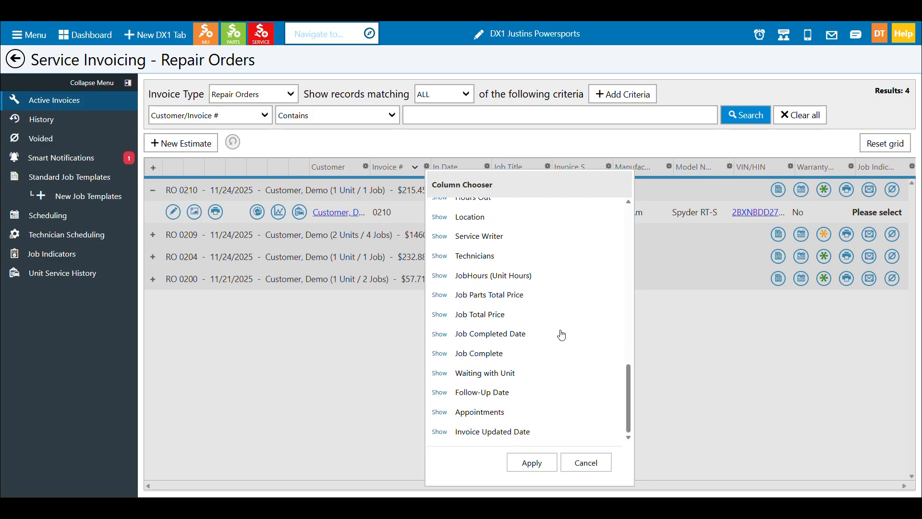
{"action": "left_click", "coordinate": [441, 353]}
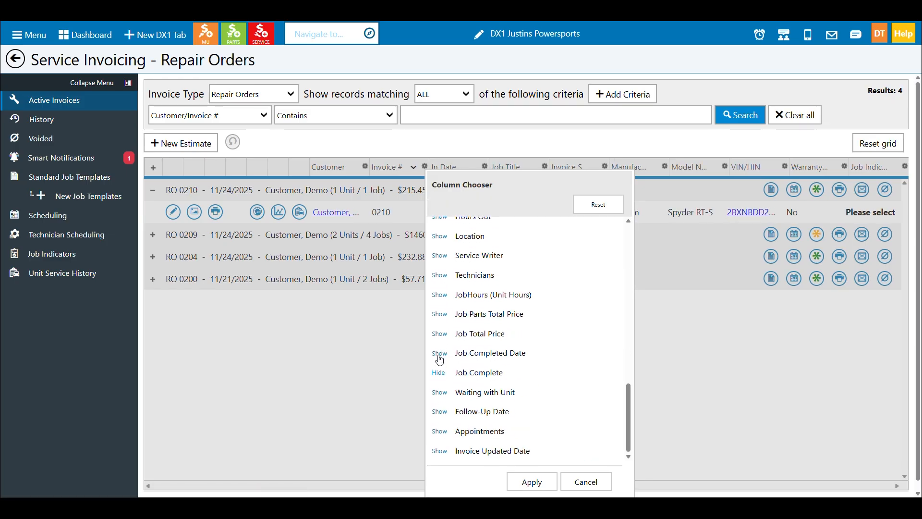
{"action": "scroll", "coordinate": [439, 355], "scroll_direction": "up", "scroll_amount": 10}
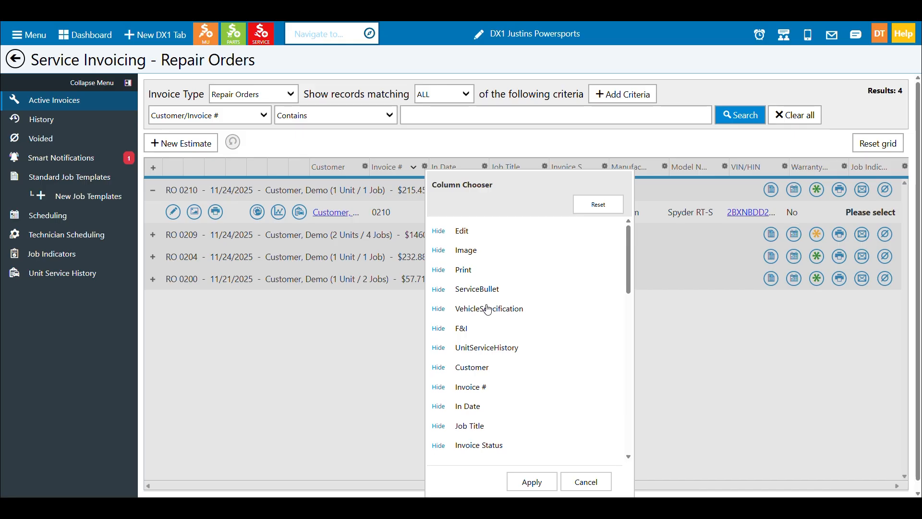
Hide the Customer, Invoice #, In Date, Invoice Status and Manufacturer columns and apply the column selection.
{"action": "scroll", "coordinate": [487, 309], "scroll_direction": "down", "scroll_amount": 3}
{"action": "left_click", "coordinate": [438, 272]}
{"action": "left_click", "coordinate": [438, 291]}
{"action": "left_click", "coordinate": [438, 311]}
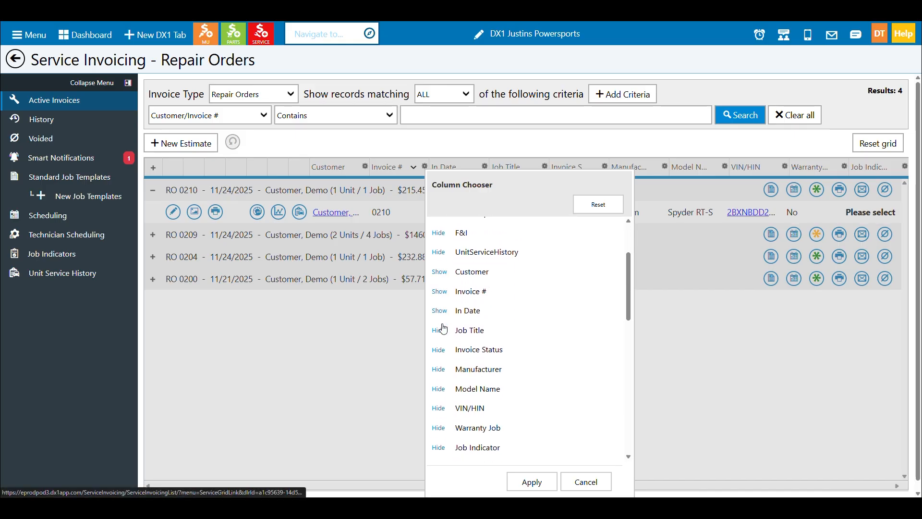
{"action": "left_click", "coordinate": [439, 349]}
{"action": "left_click", "coordinate": [438, 369]}
{"action": "left_click", "coordinate": [532, 482]}
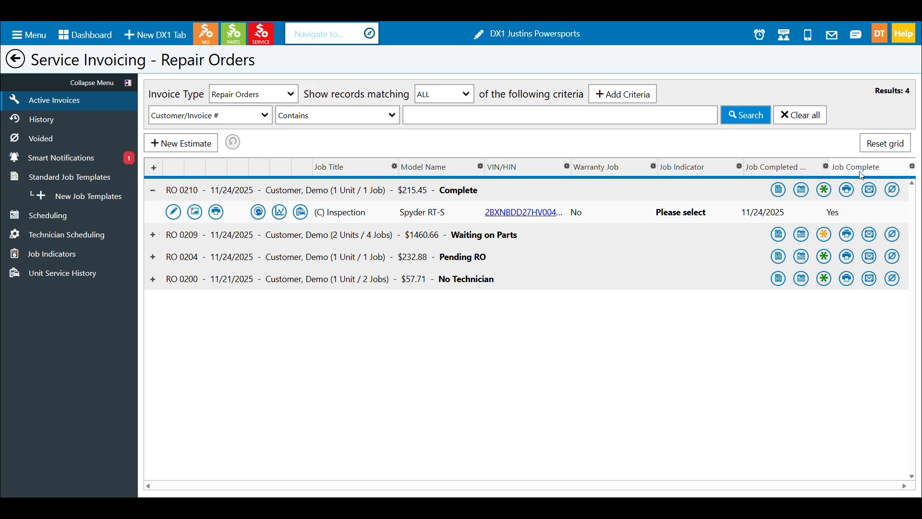
Move the Job Complete column ahead of Job Completed Date, and hide the Job Complete column.
{"action": "left_click_drag", "start_coordinate": [860, 168], "coordinate": [774, 171]}
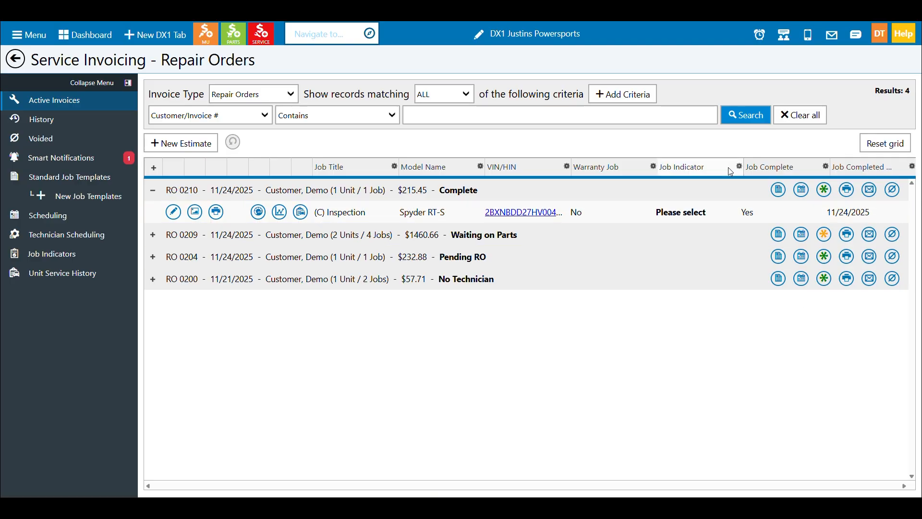
{"action": "left_click", "coordinate": [825, 171]}
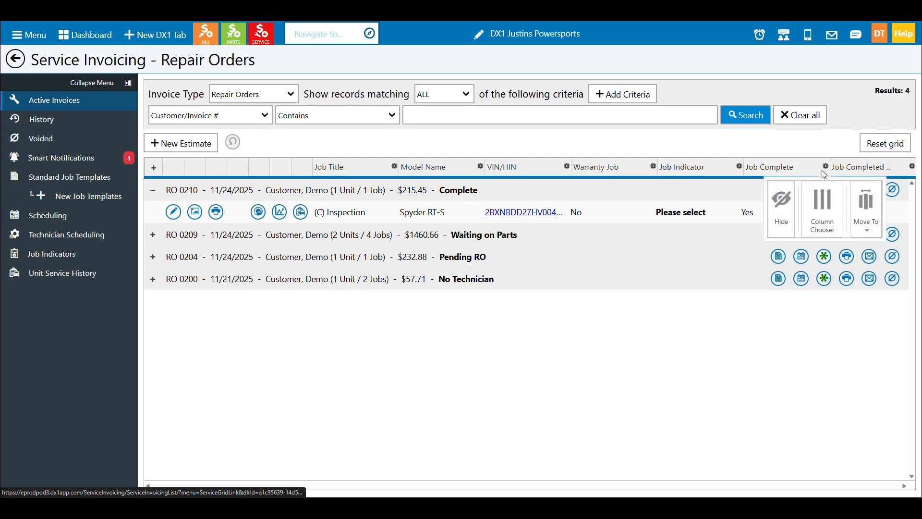
{"action": "left_click", "coordinate": [788, 207]}
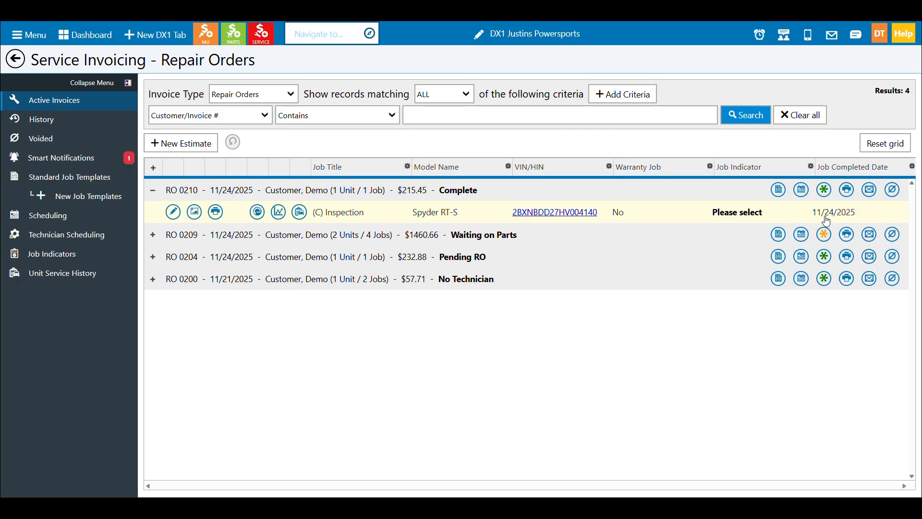
Reopen the Can-Am repair order, complete its sale, and close the receipt options without issuing a receipt.
{"action": "left_click", "coordinate": [575, 194]}
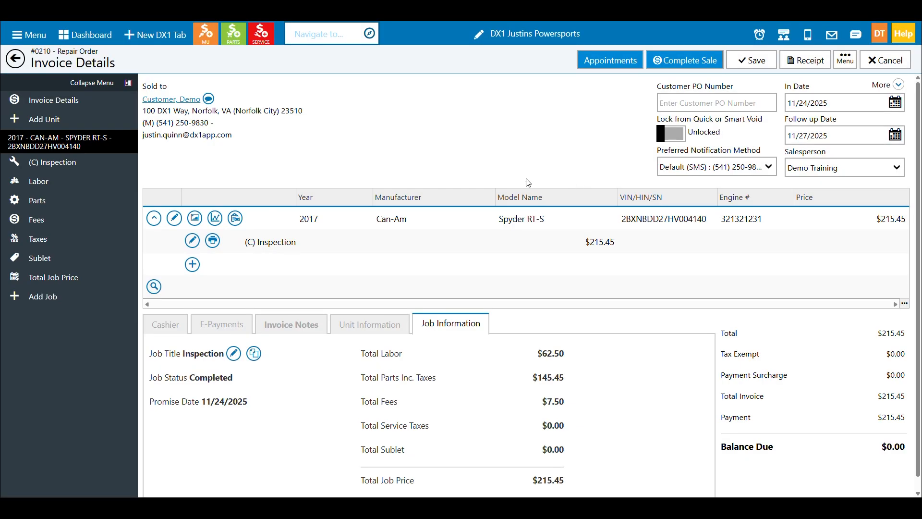
{"action": "left_click", "coordinate": [165, 324]}
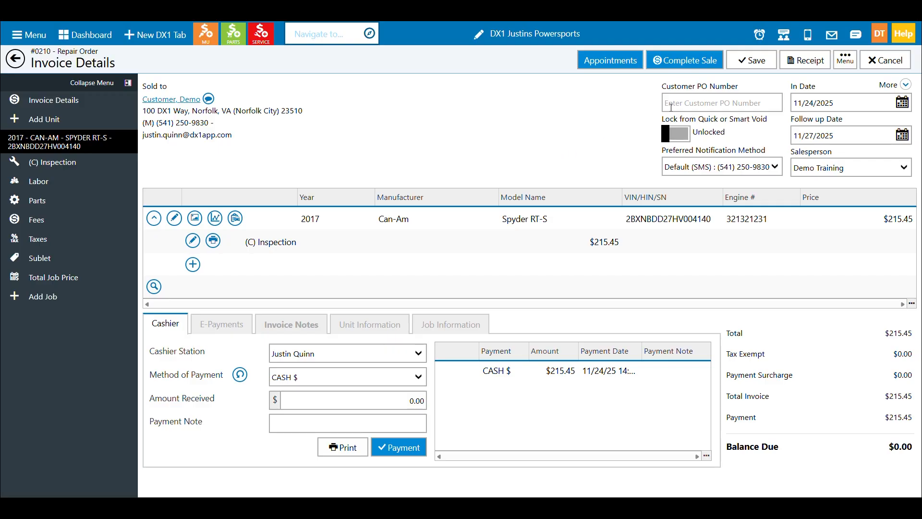
{"action": "left_click", "coordinate": [691, 62]}
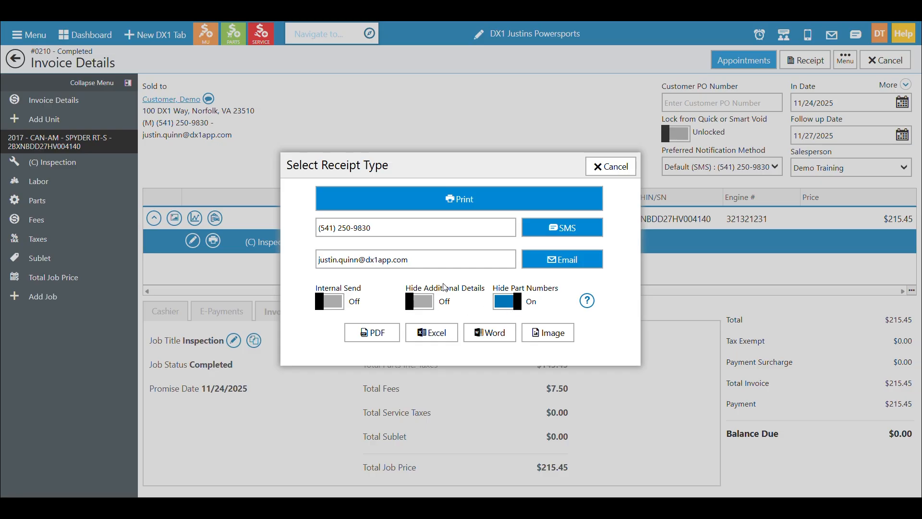
{"action": "left_click", "coordinate": [615, 167]}
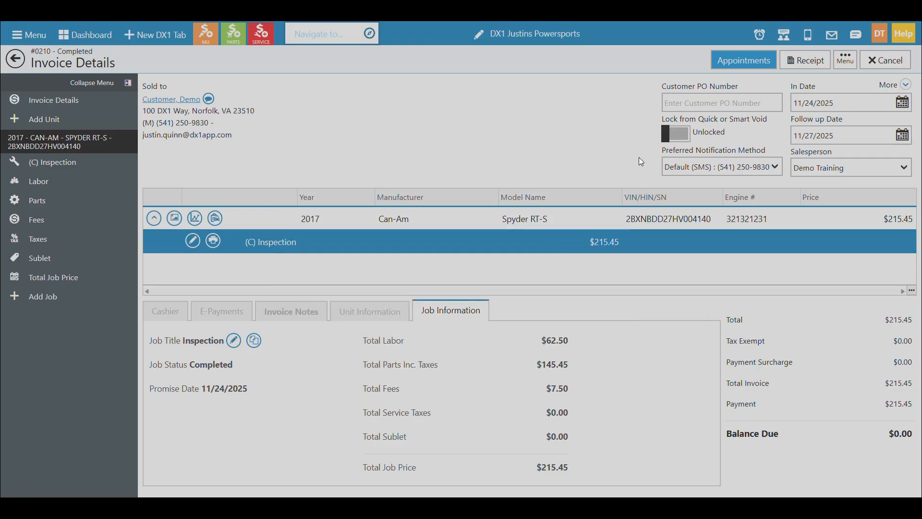